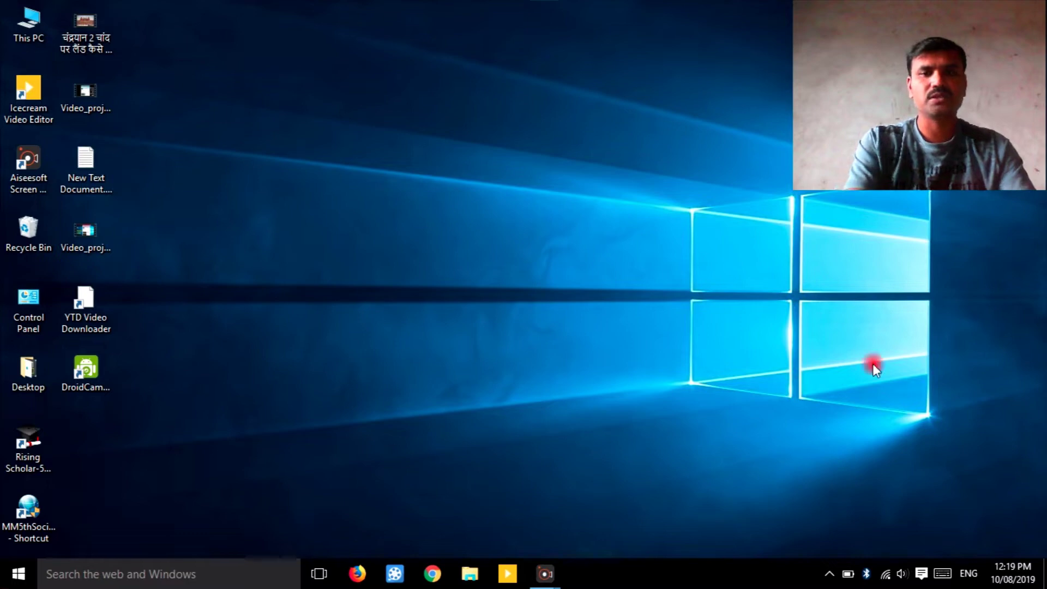
- Search Google in Chrome for "vysor extension" and open Vysor's Chrome Web Store page
left_click(428, 580)
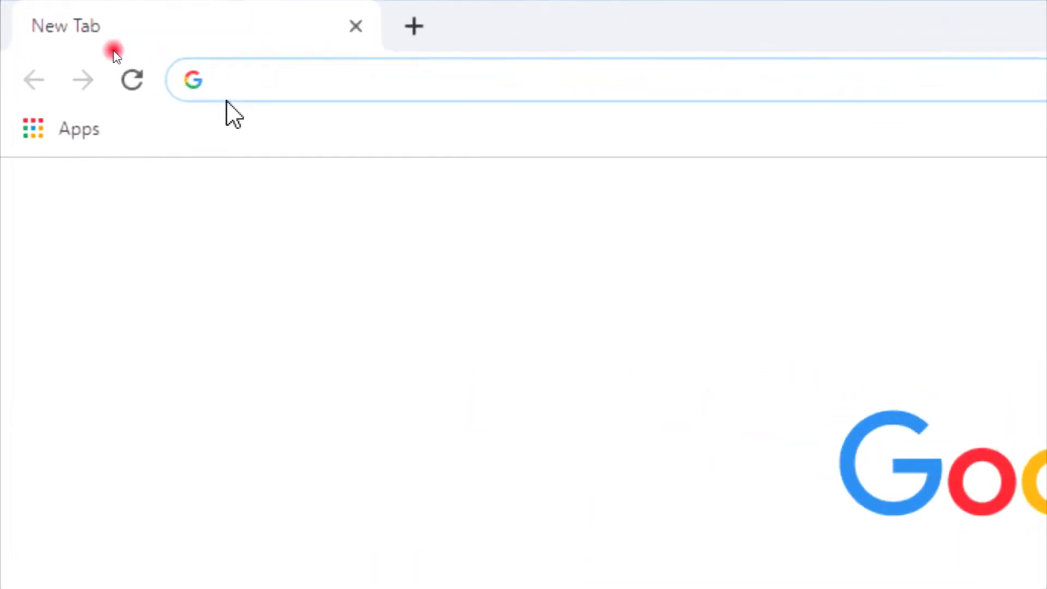
type("vys")
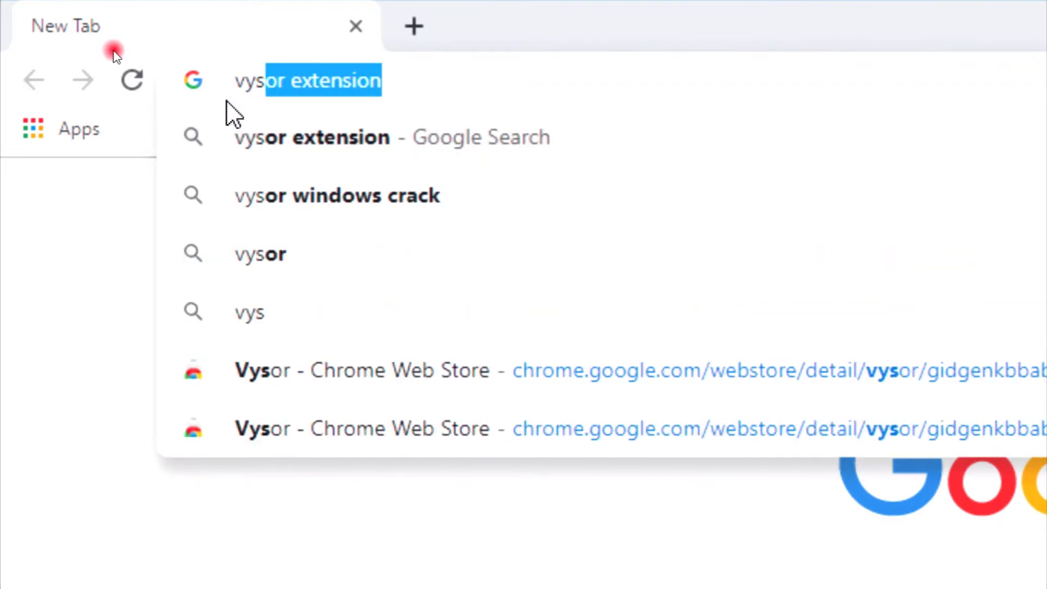
type("or ex")
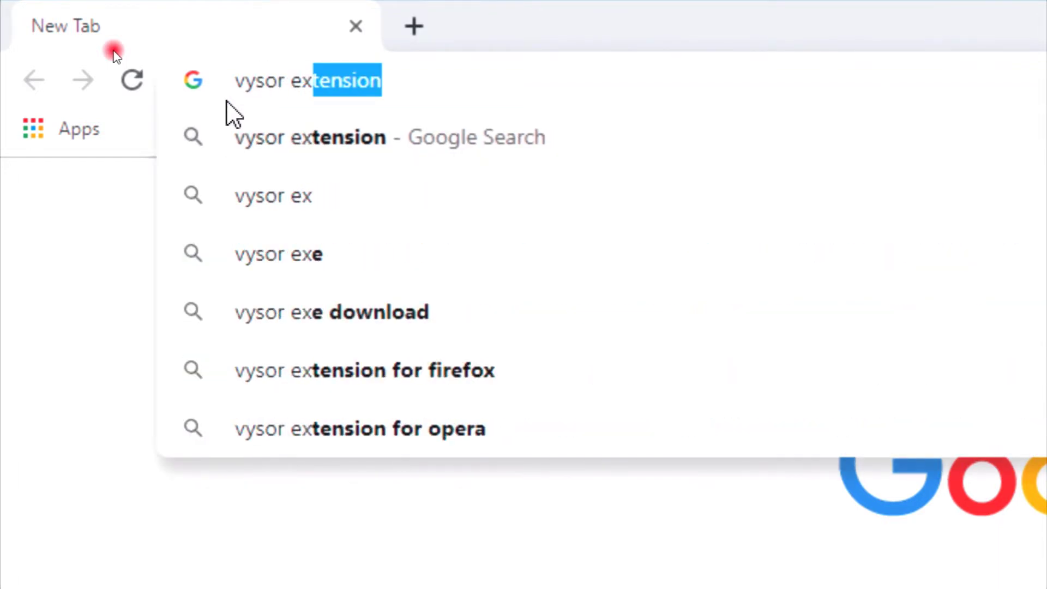
type("te")
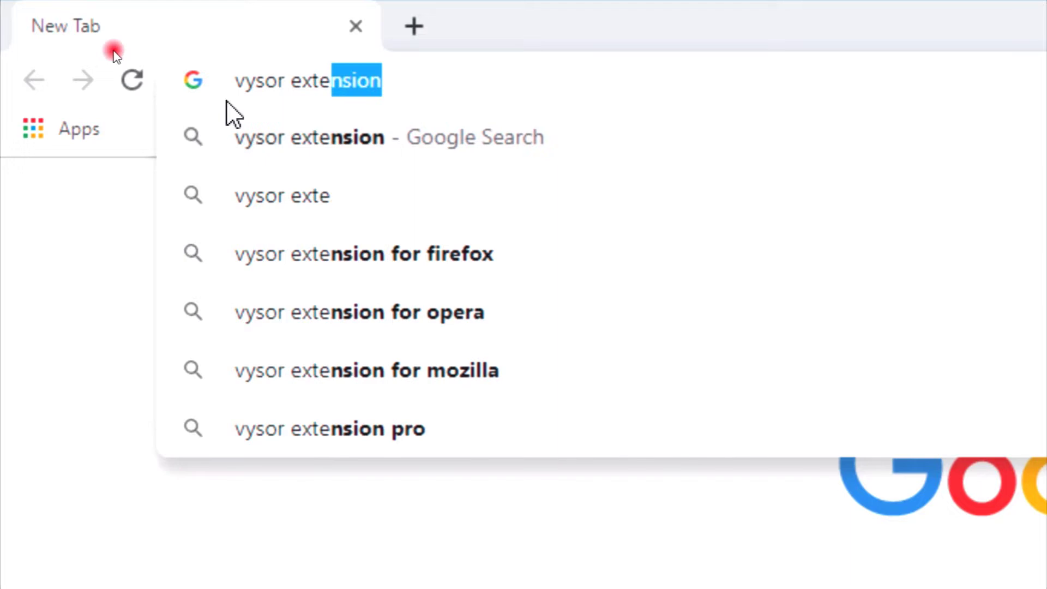
type("nsion")
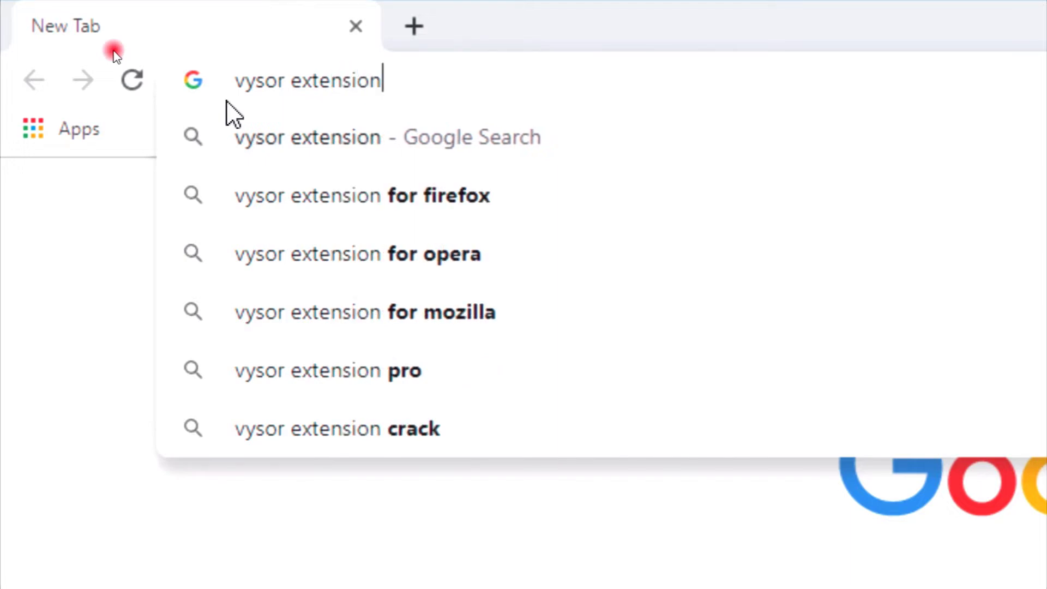
key("Return")
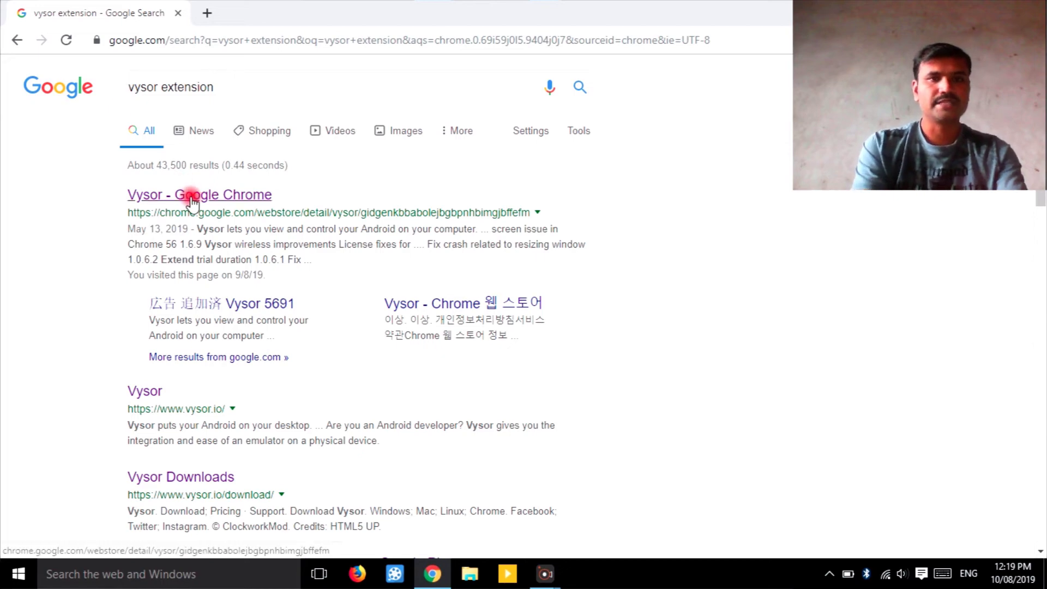
left_click(193, 199)
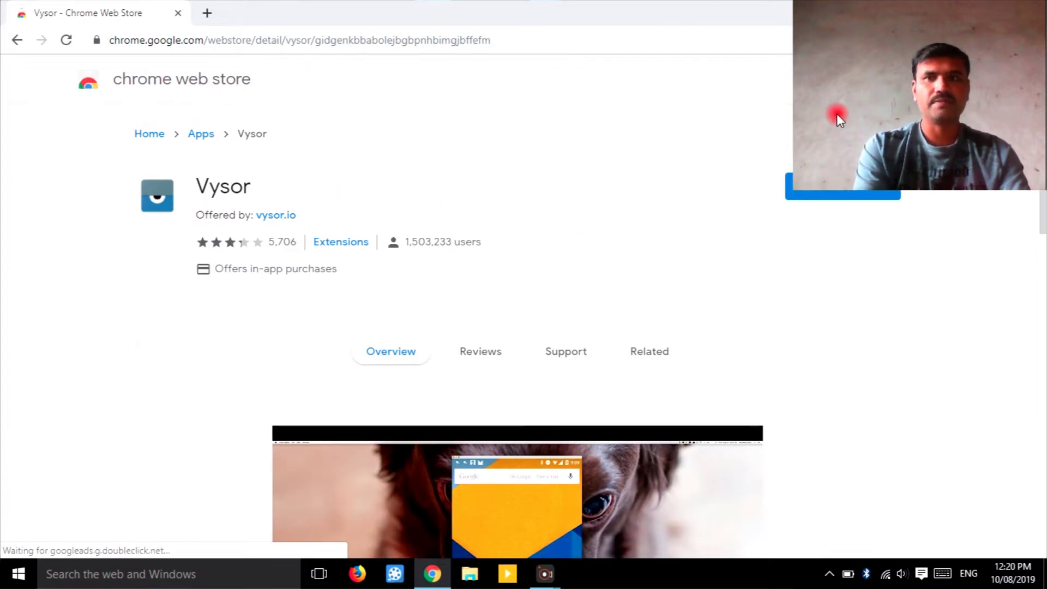
- Add the Vysor app to Chrome and accept its requested permissions
left_click_drag(837, 114, 582, 116)
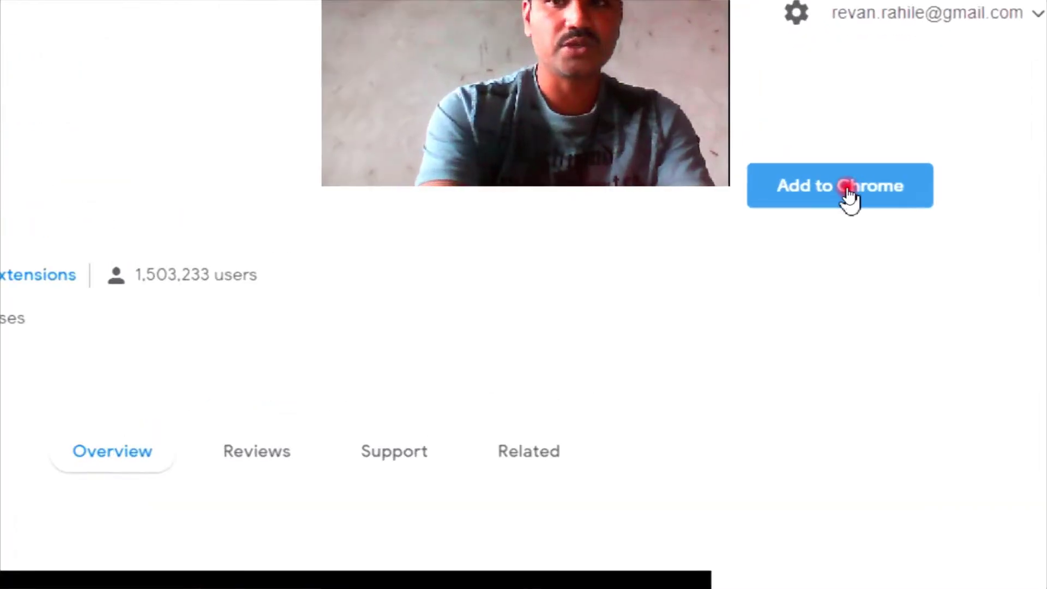
left_click(851, 191)
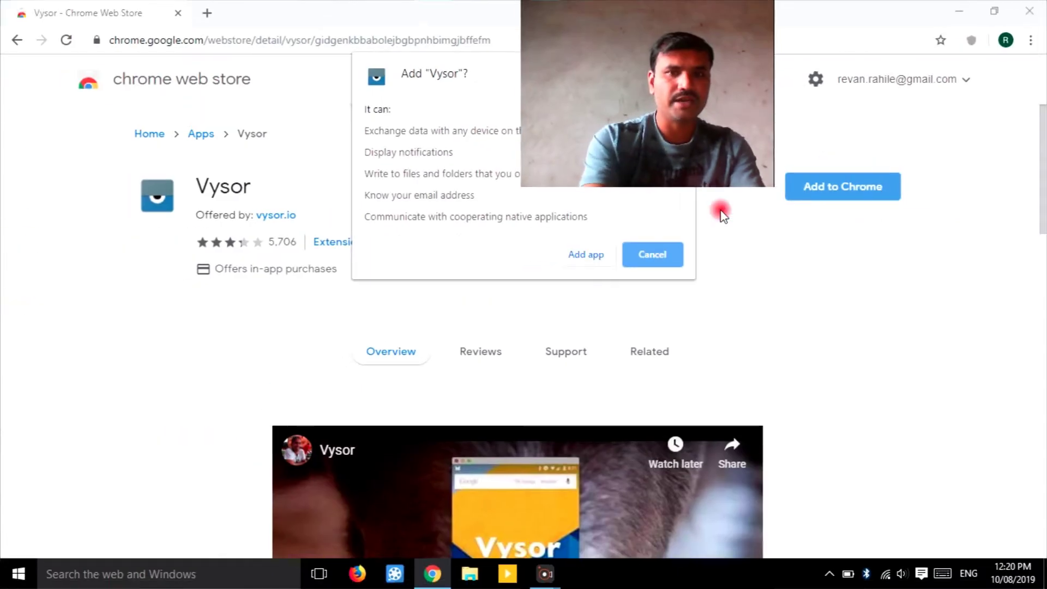
left_click(589, 256)
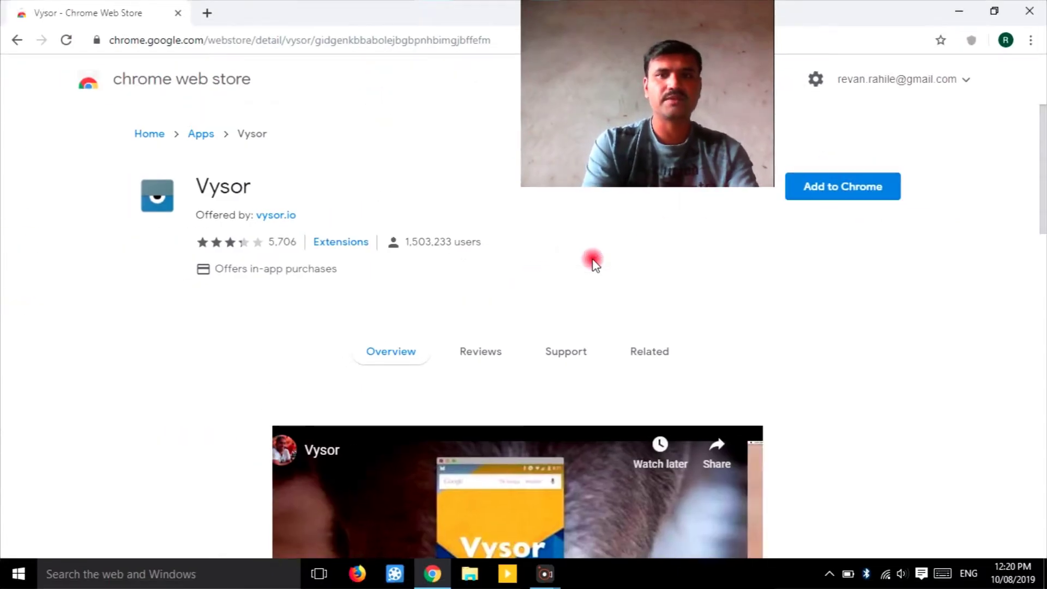
left_click_drag(647, 130, 919, 115)
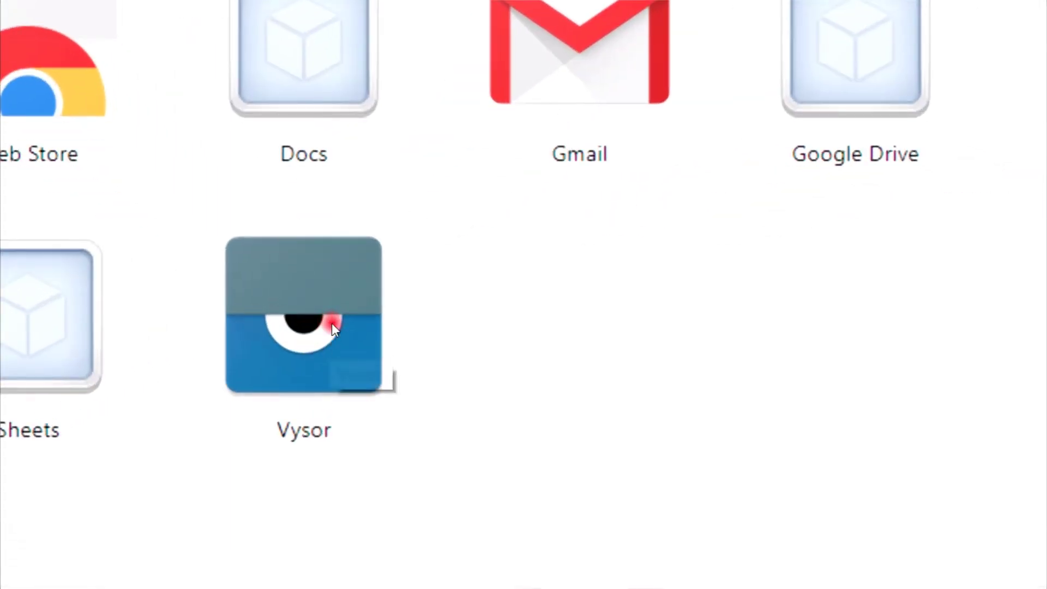
- Create Desktop and Start menu shortcuts for Vysor from the Chrome apps page
right_click(330, 324)
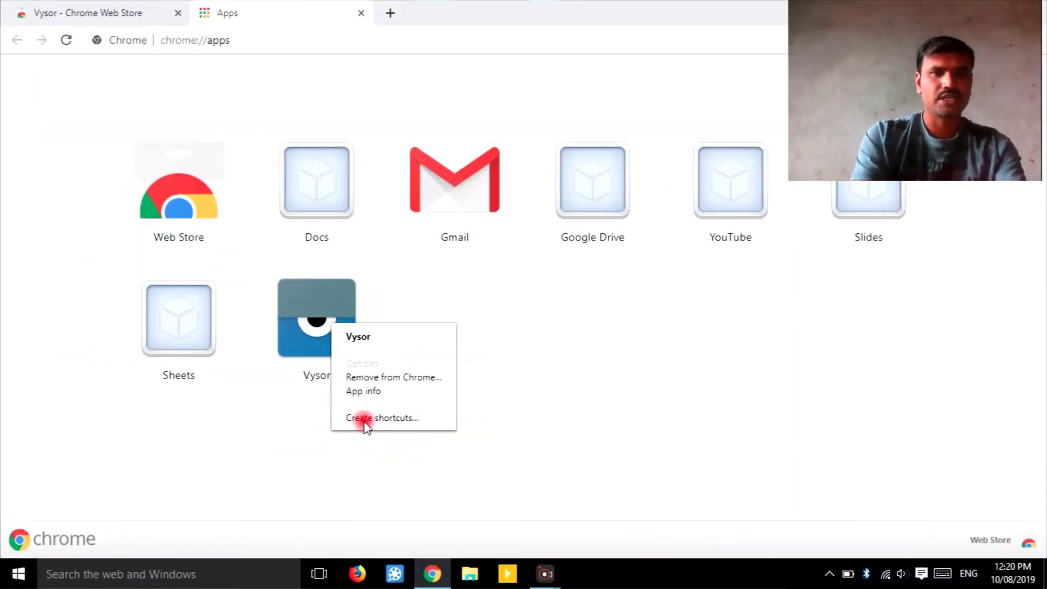
left_click(401, 525)
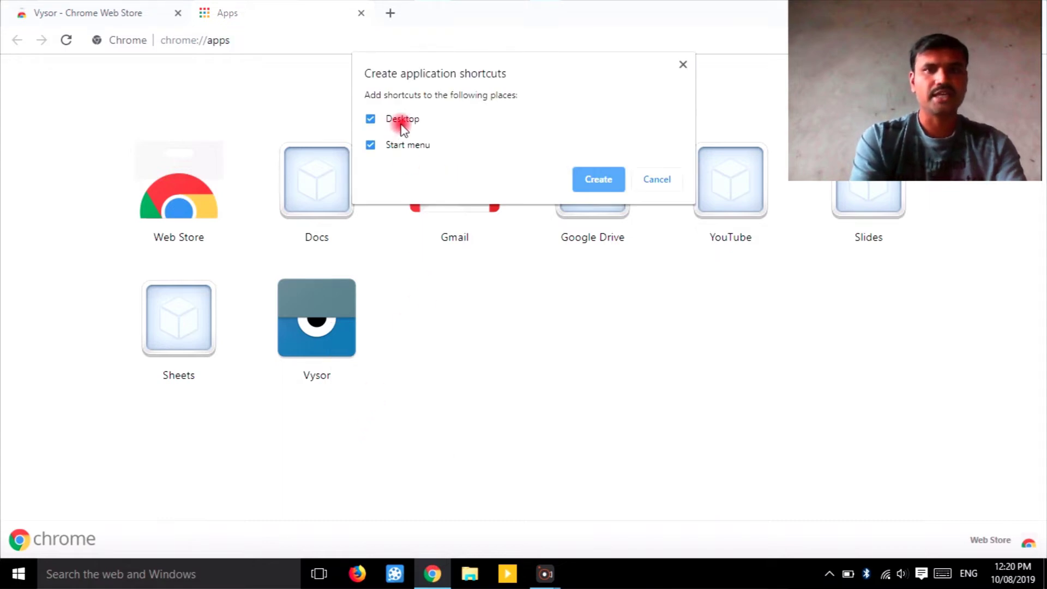
left_click(597, 179)
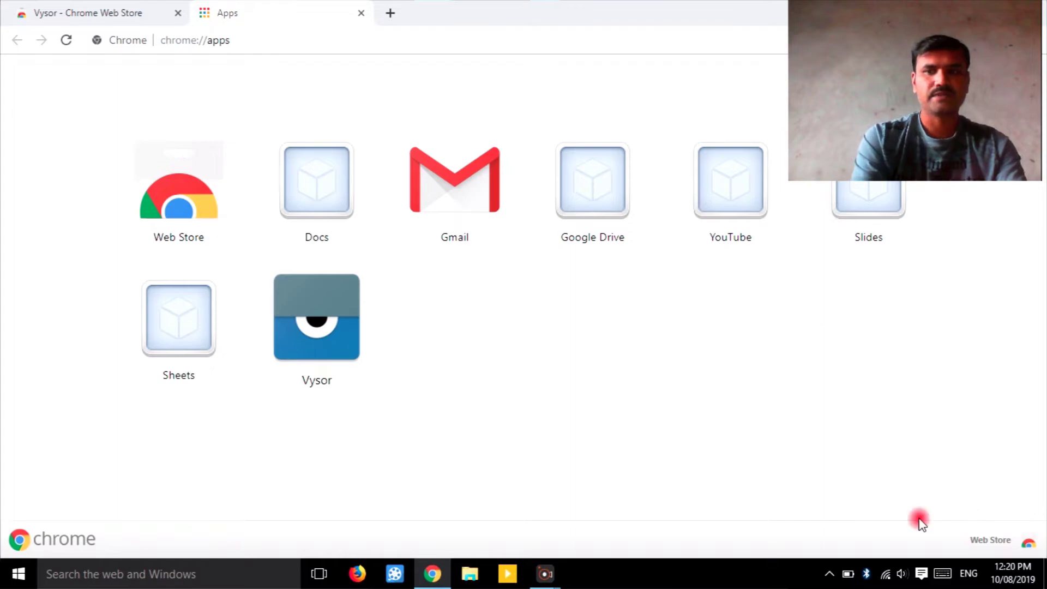
- Launch Vysor from its desktop shortcut and start viewing the connected SM G7102 phone
left_click(1044, 576)
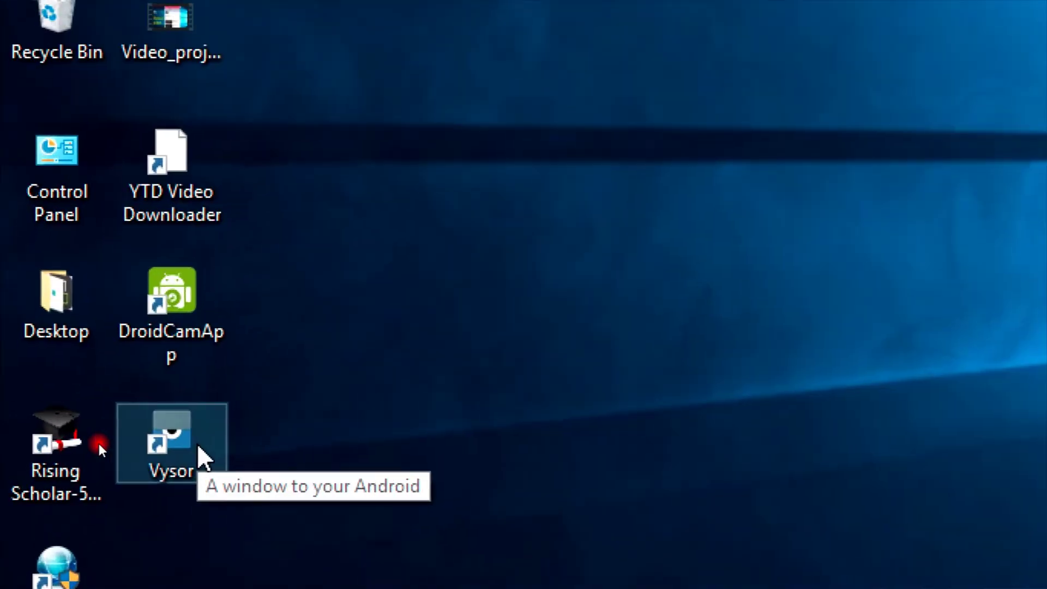
left_click(184, 445)
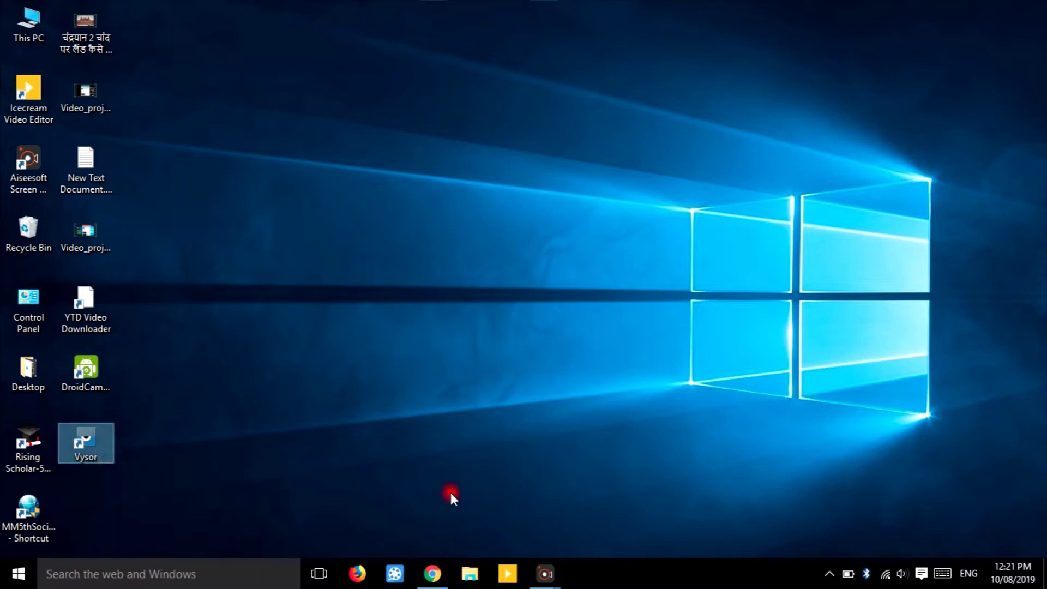
mouse_move(544, 573)
left_click(505, 523)
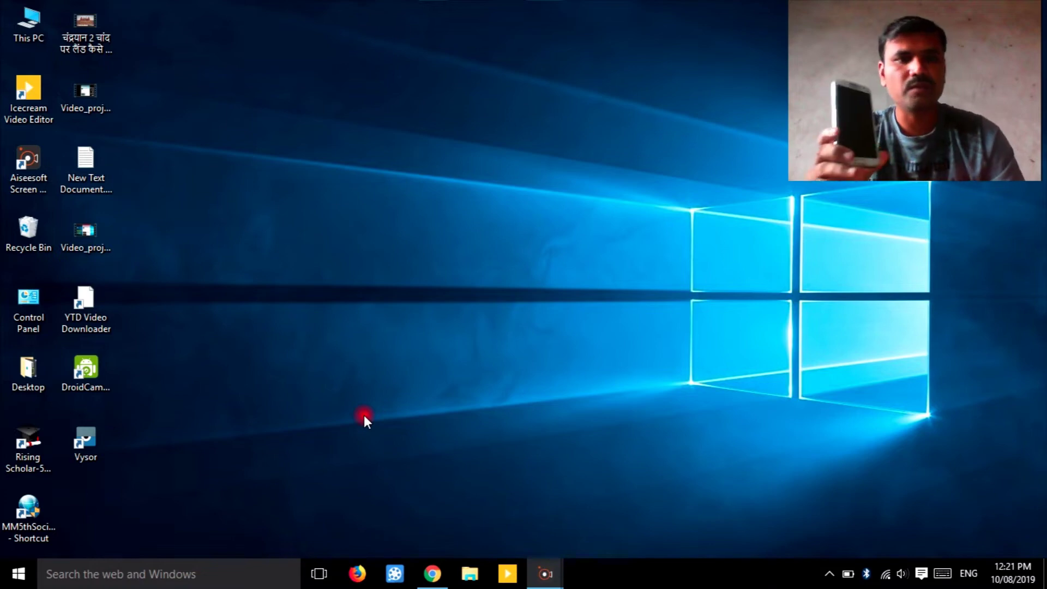
double_click(86, 440)
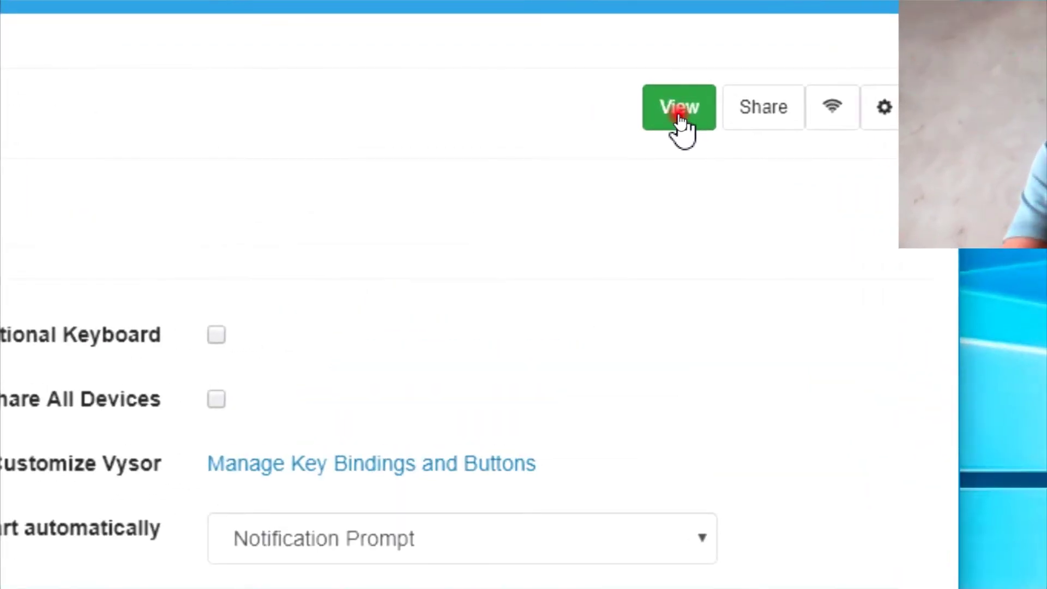
left_click(679, 115)
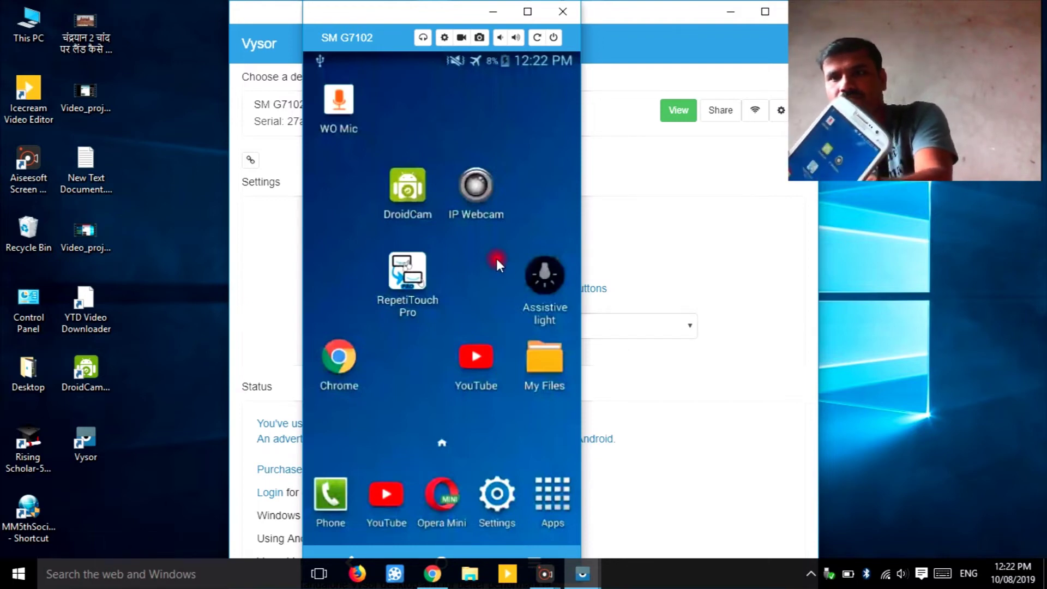
- Open the Vysor app from the mirrored phone's app list, and return to the phone's home screen
left_click(547, 494)
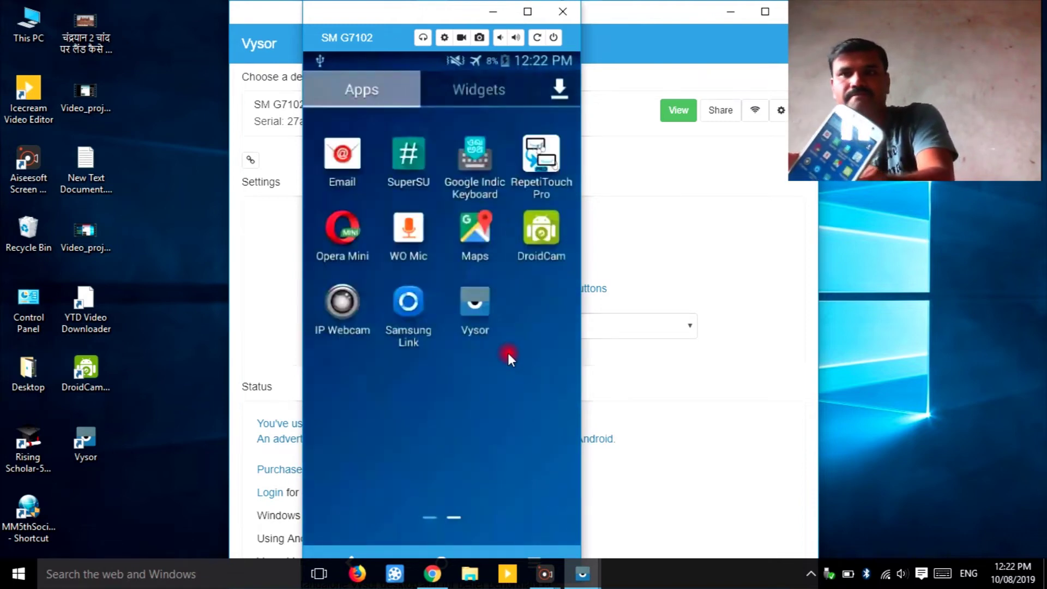
left_click(473, 312)
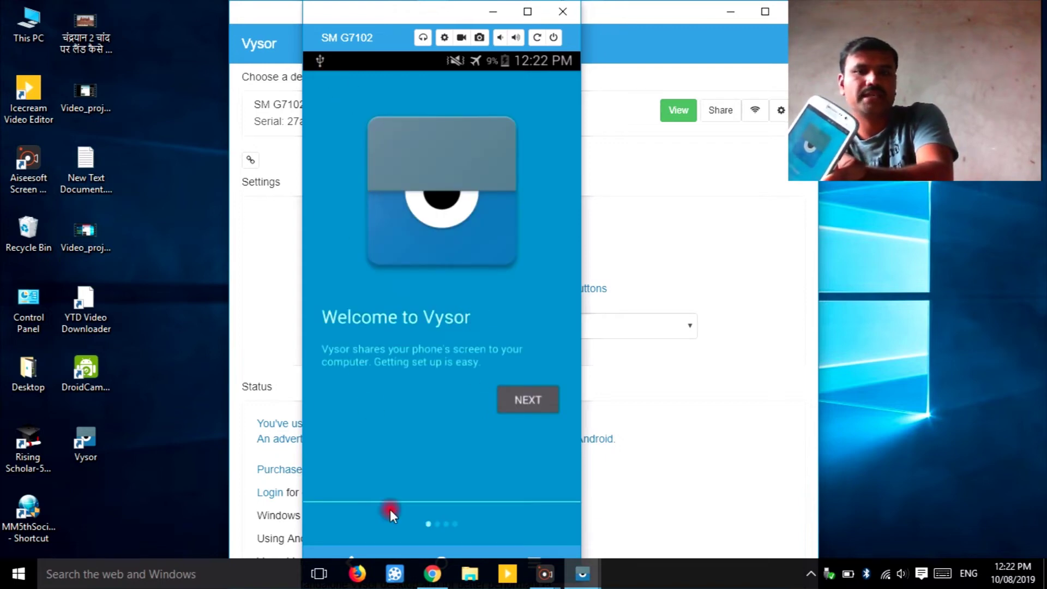
left_click(443, 550)
- Open the About device page in the General section of the phone's settings
left_click(494, 495)
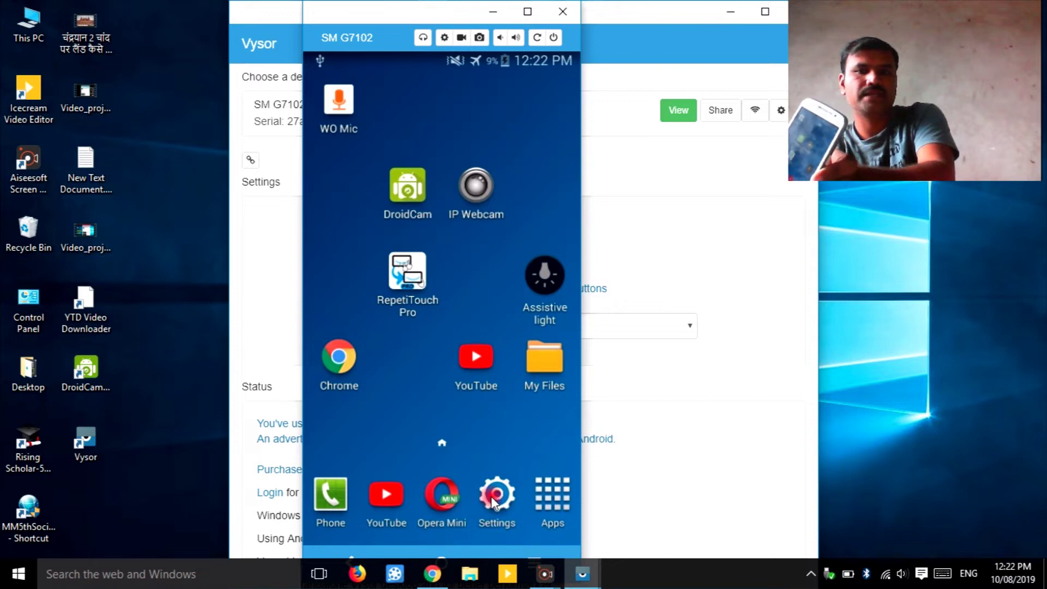
left_click(490, 470)
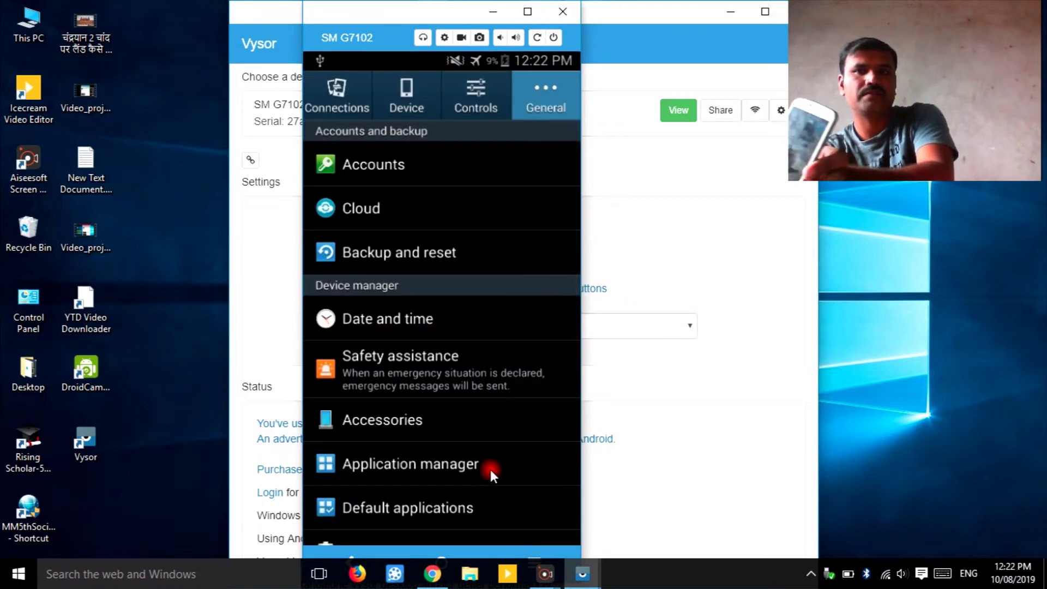
scroll(476, 472, "down", 5)
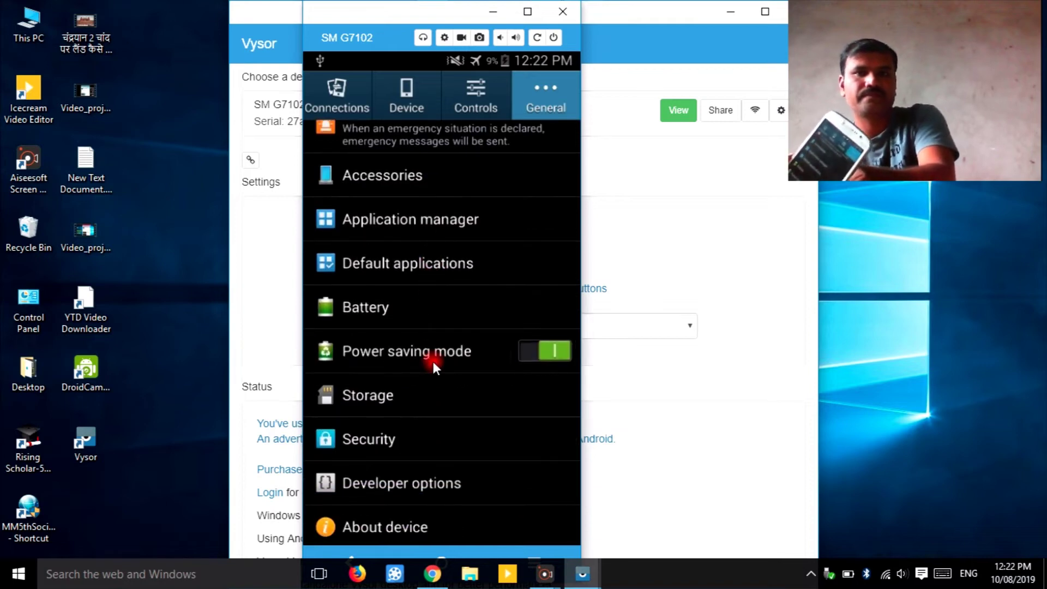
left_click_drag(432, 359, 433, 221)
left_click_drag(424, 360, 431, 257)
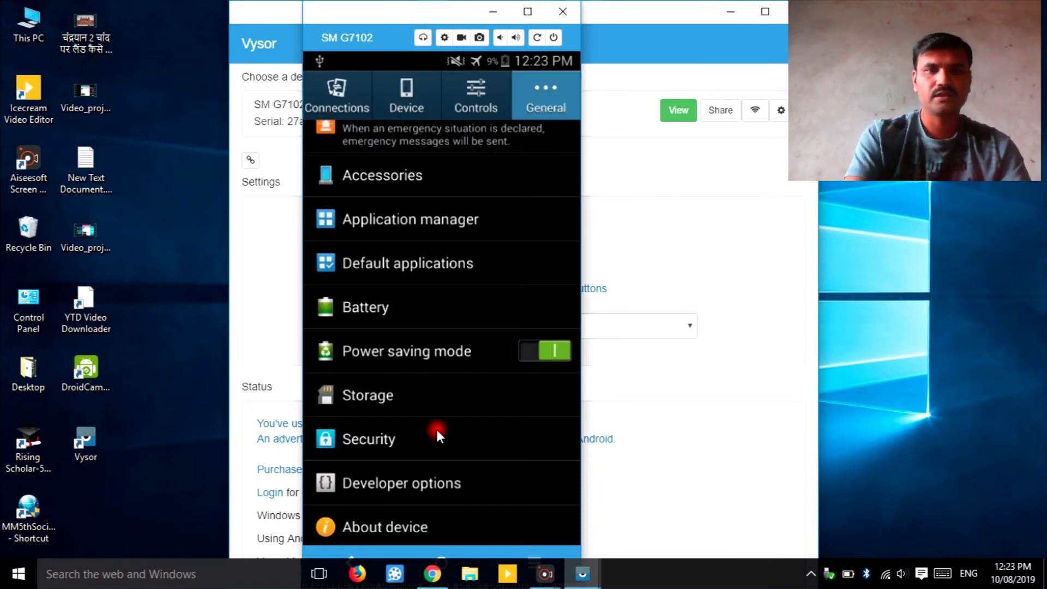
left_click(396, 524)
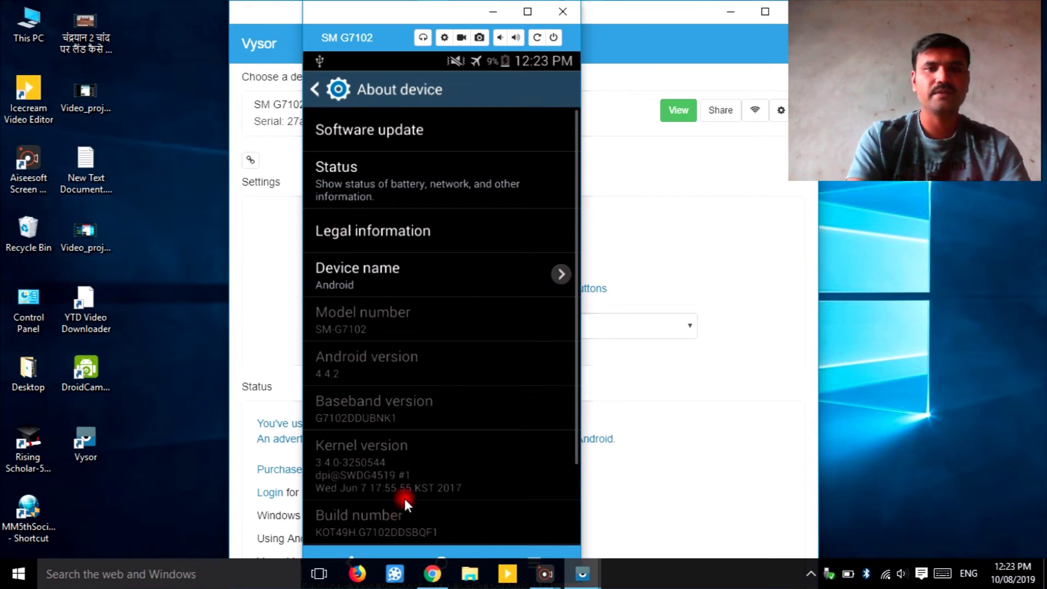
- Try to enable developer mode by repeatedly selecting the phone's Build number entry
left_click(363, 521)
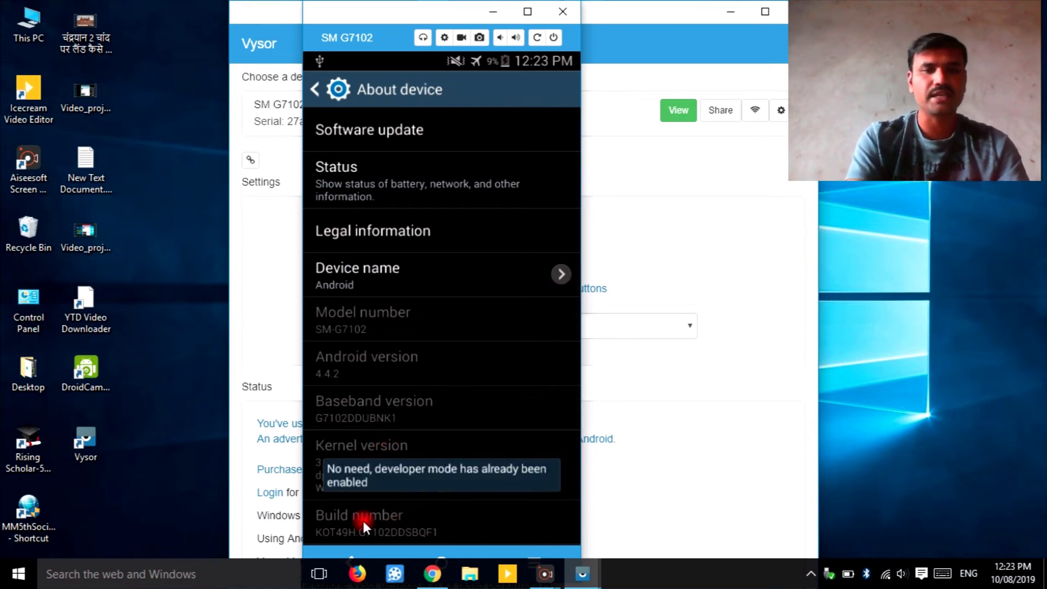
left_click(362, 524)
left_click(362, 524)
left_click(363, 524)
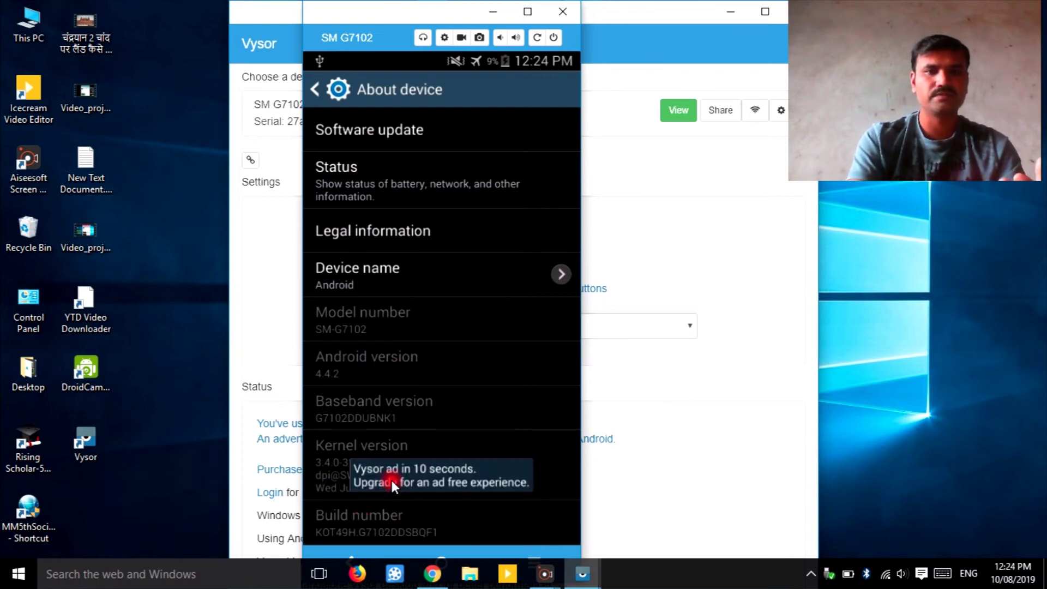
left_click(387, 518)
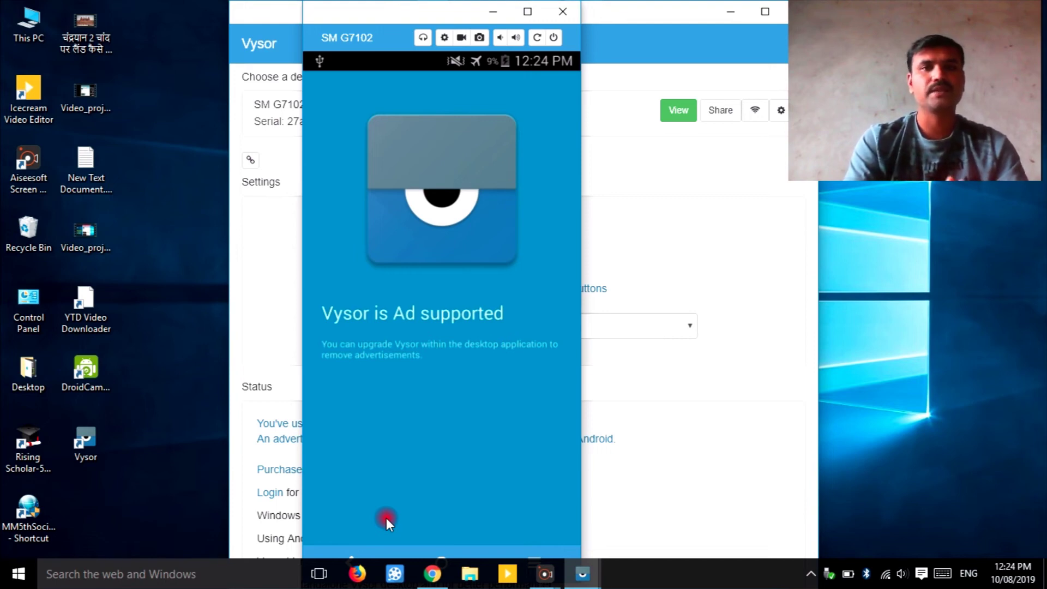
- Leave the Vysor ad, reopen the phone's settings and examine the USB debugging setting in Developer options
left_click(439, 552)
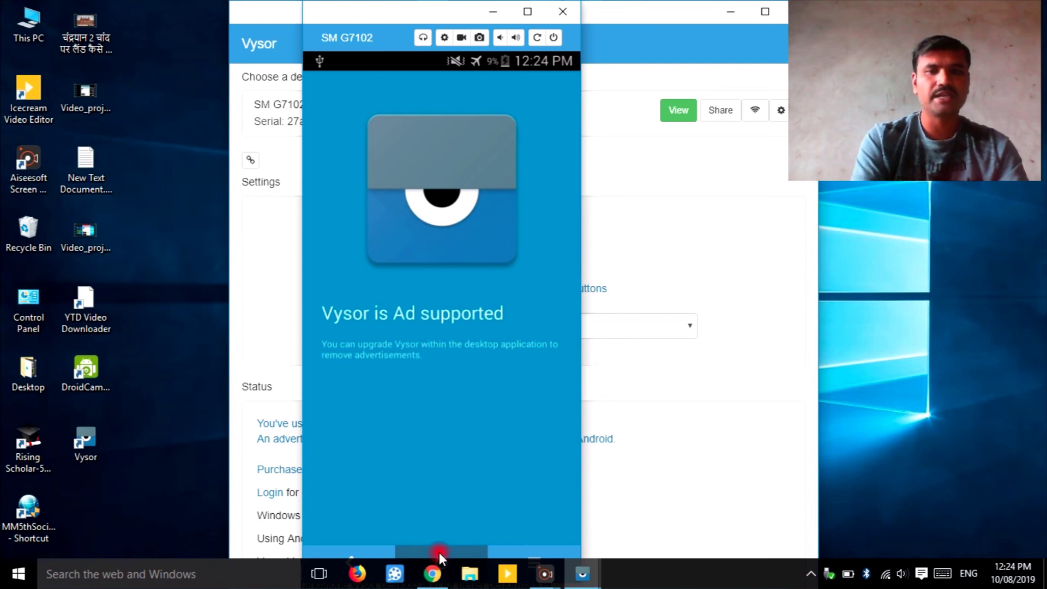
left_click(493, 496)
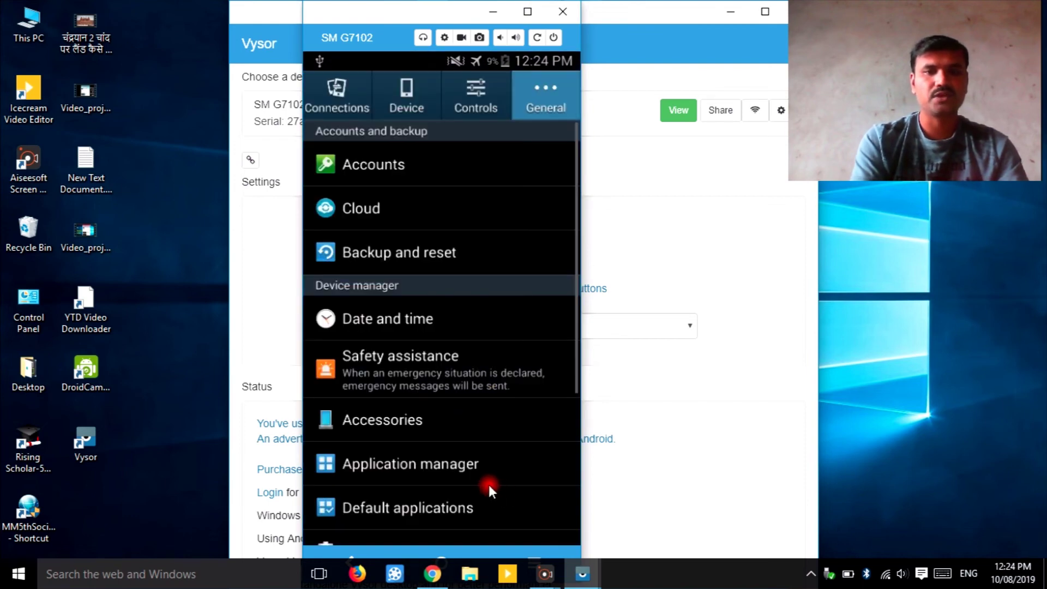
left_click_drag(479, 502, 489, 253)
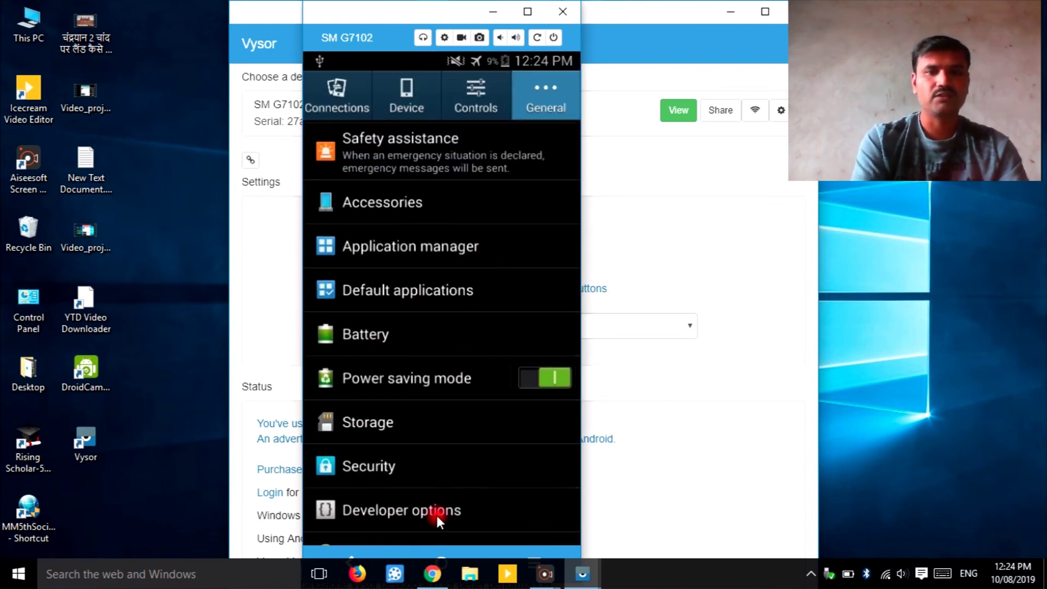
left_click(437, 514)
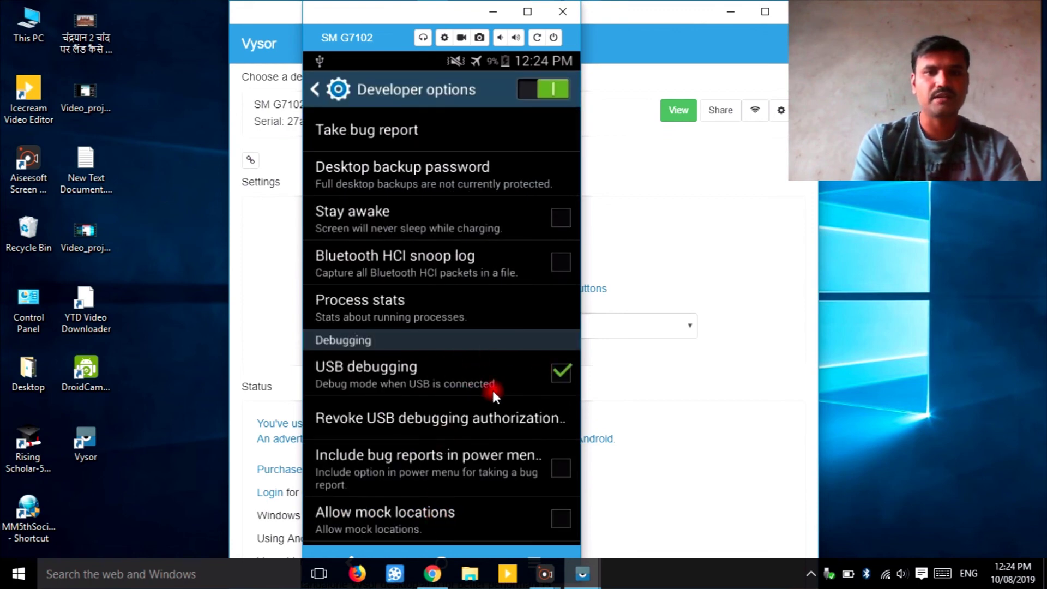
left_click_drag(441, 467, 448, 320)
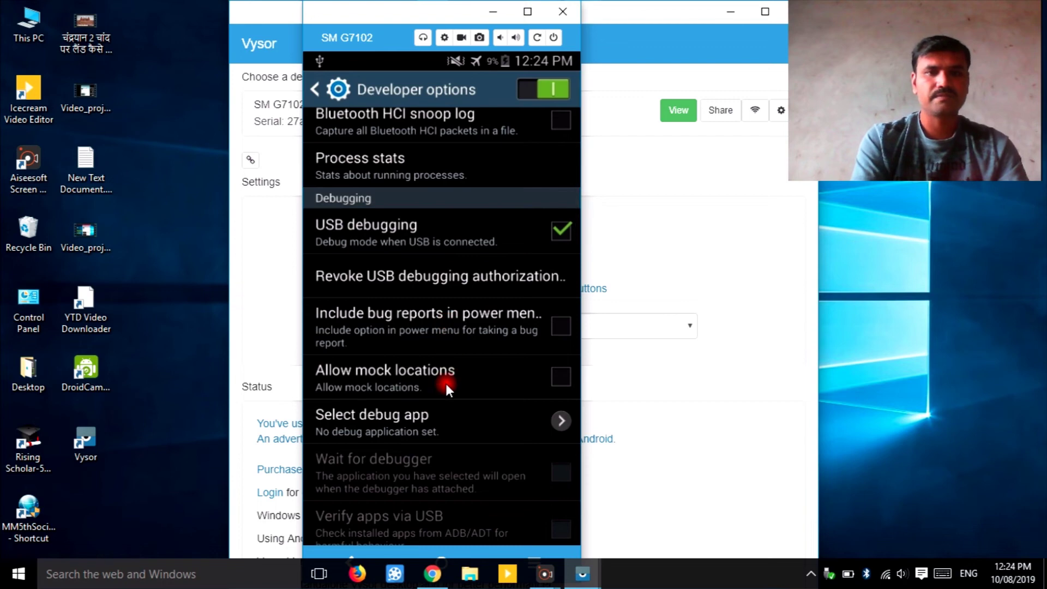
left_click_drag(445, 381, 447, 289)
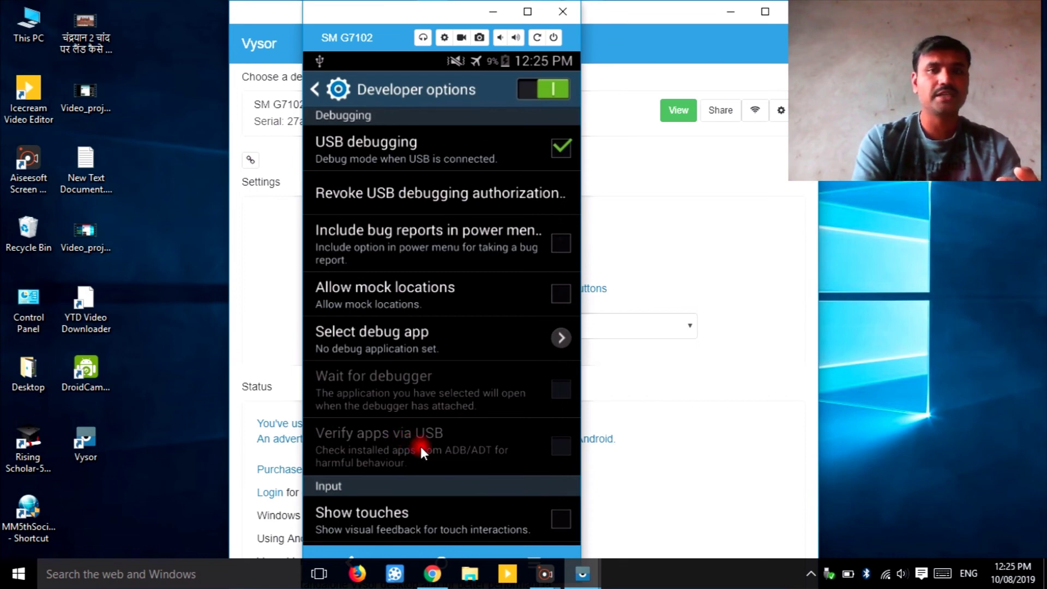
- Examine the input, drawing and animation settings further down in the phone's Developer options
left_click_drag(420, 446, 422, 359)
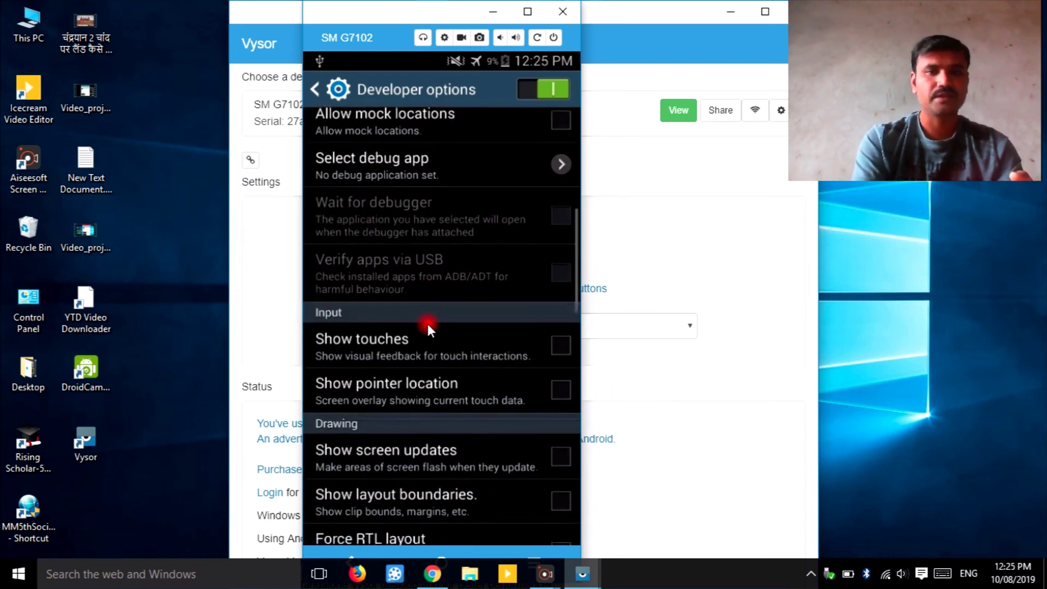
left_click_drag(410, 418, 419, 304)
left_click_drag(398, 407, 403, 324)
left_click_drag(399, 403, 408, 309)
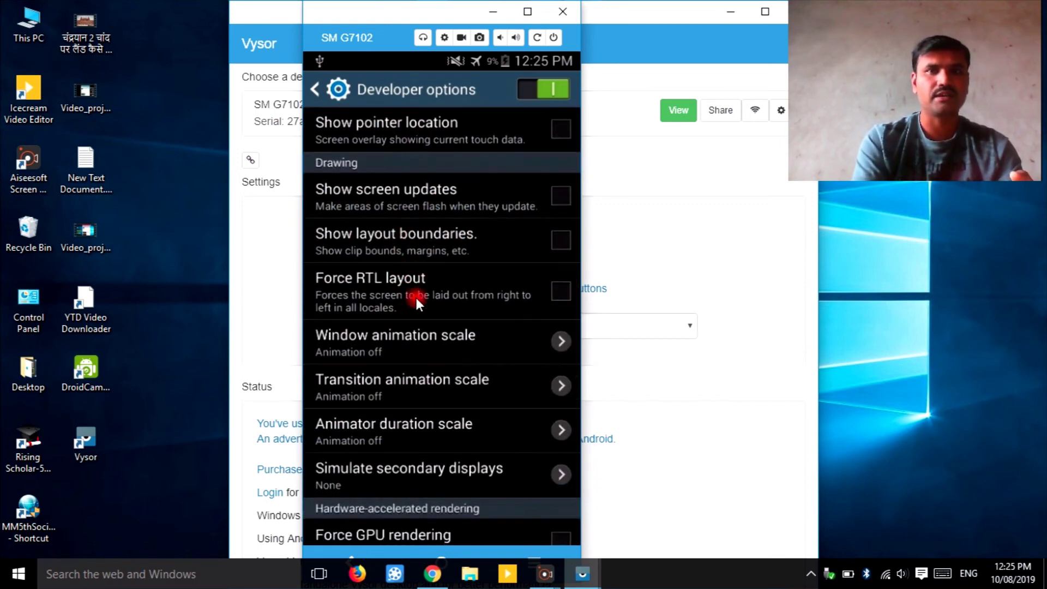
left_click_drag(433, 246, 443, 81)
- Open the device's Vysor settings, try to set the video bitrate to 8Mbit (slow, high quality), and decline the Vysor Pro upgrade
left_click(444, 39)
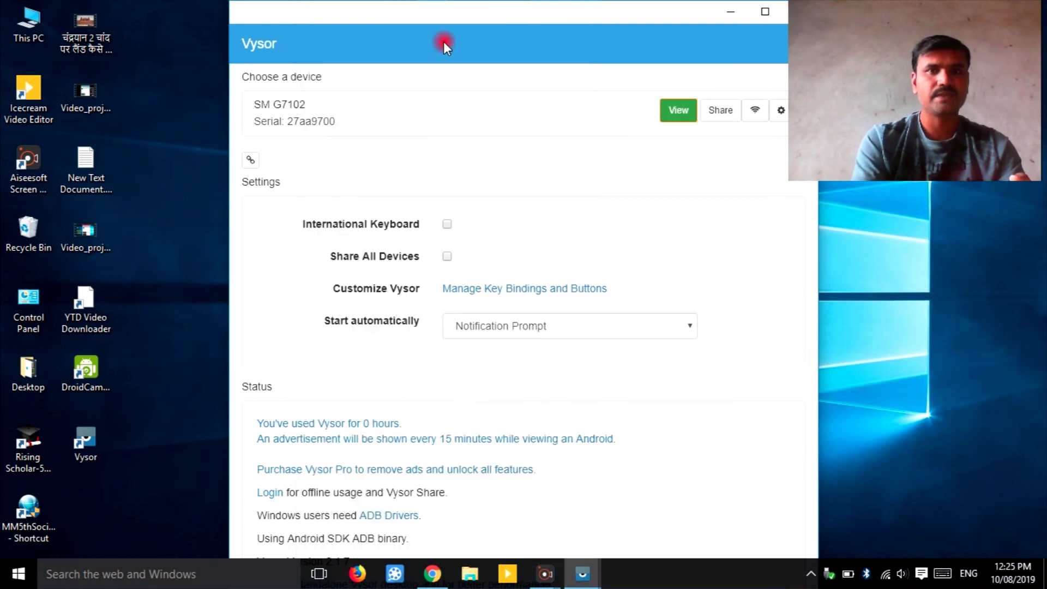
left_click(782, 110)
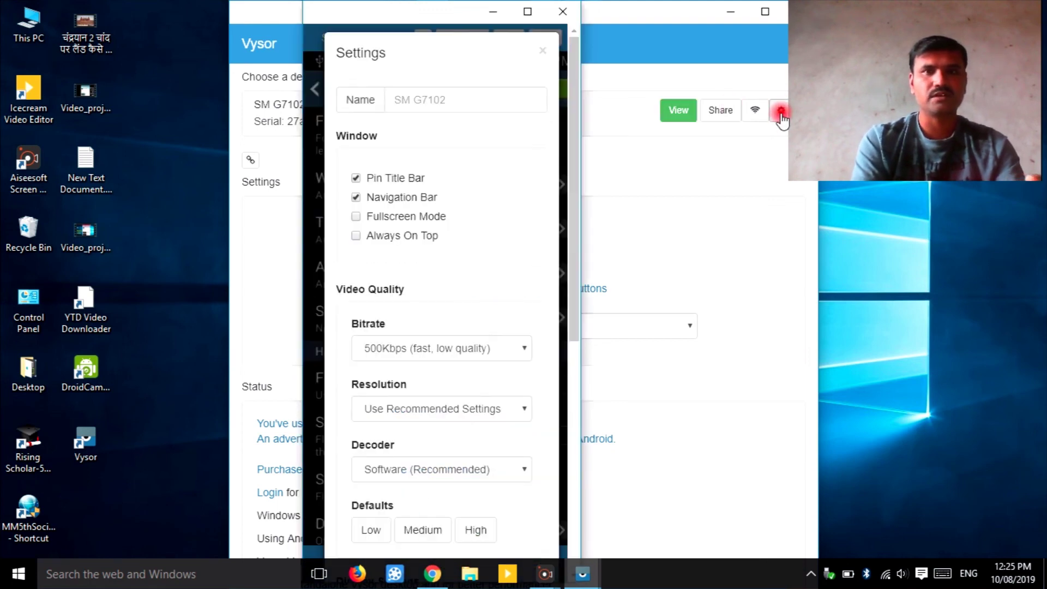
left_click(512, 350)
left_click(513, 352)
left_click(513, 353)
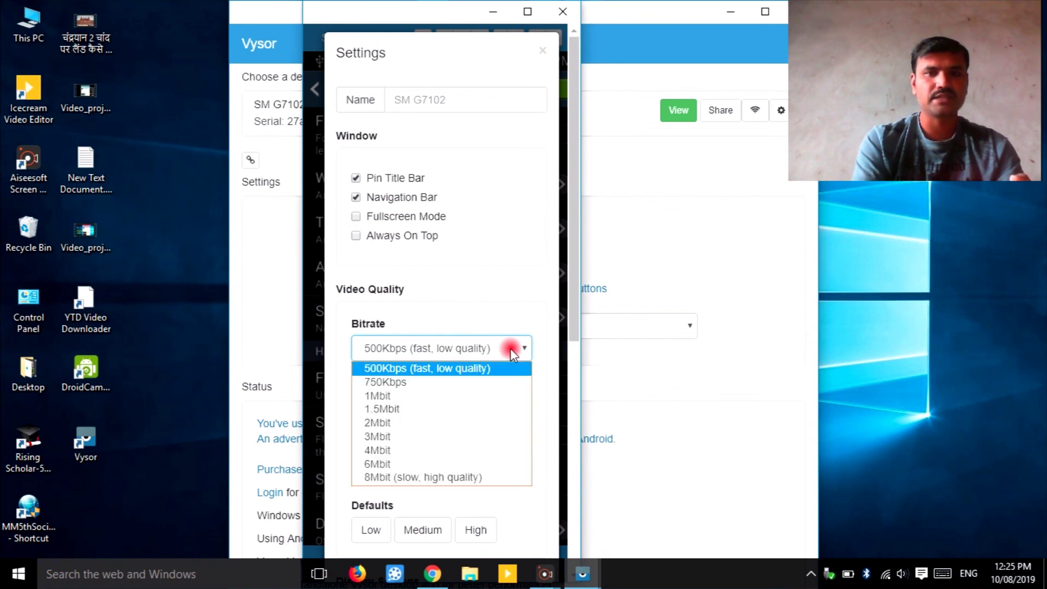
left_click(434, 476)
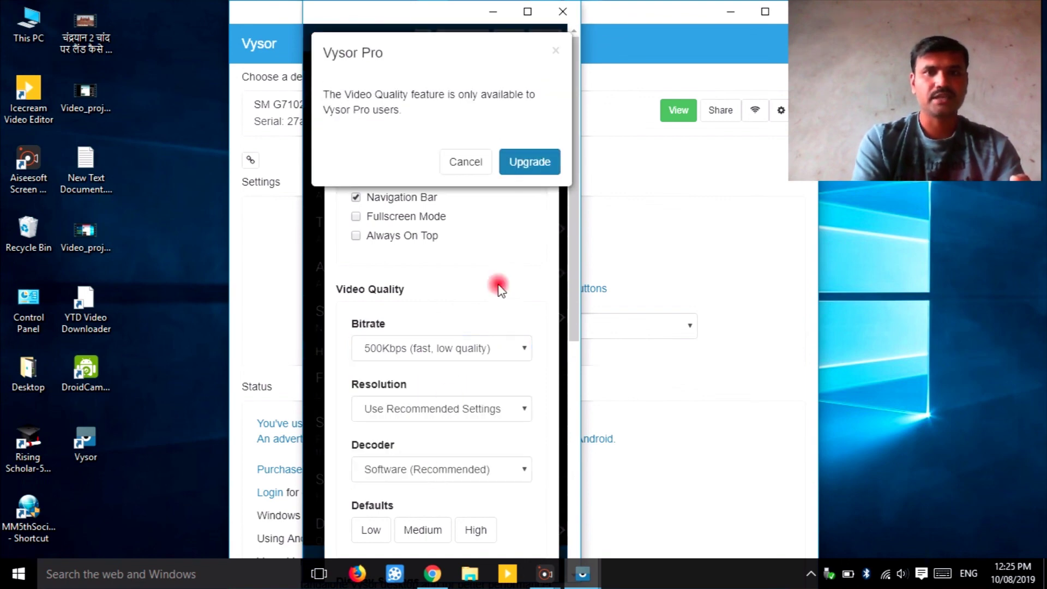
left_click(467, 162)
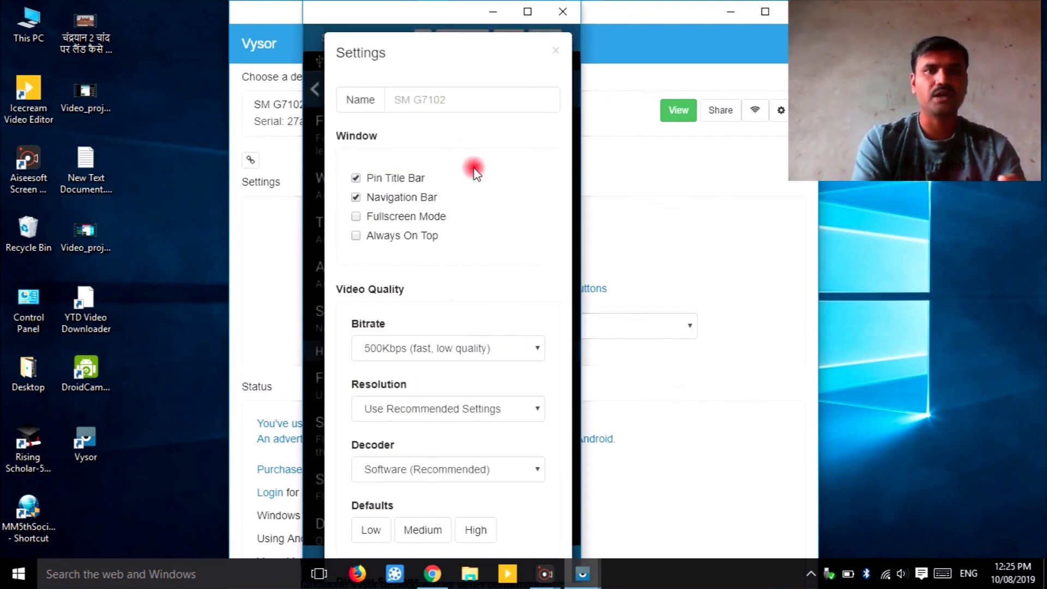